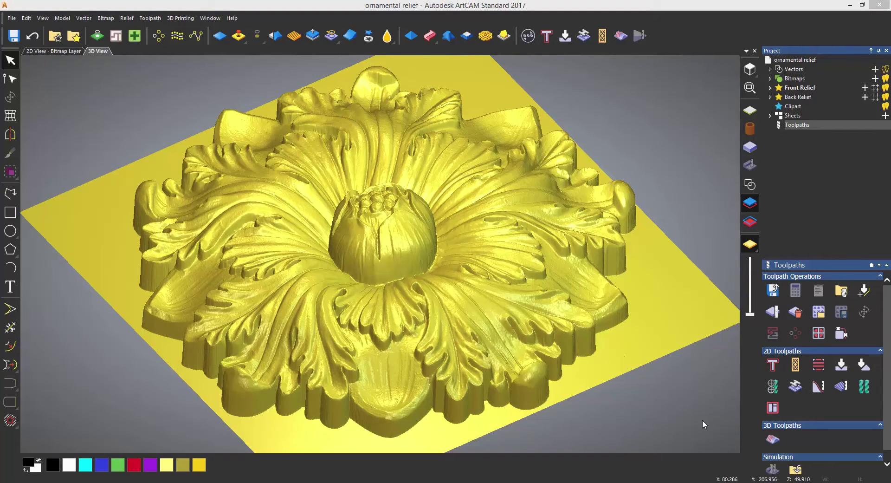
Step: Begin a whole-relief Machine Relief toolpath with Ball Nose 6 mm as the finishing tool
left_click(773, 438)
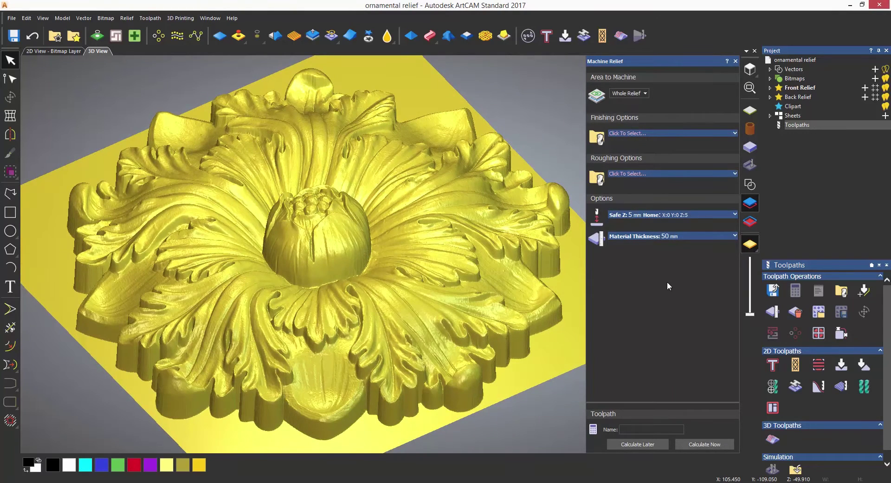
left_click_drag(447, 288, 440, 291)
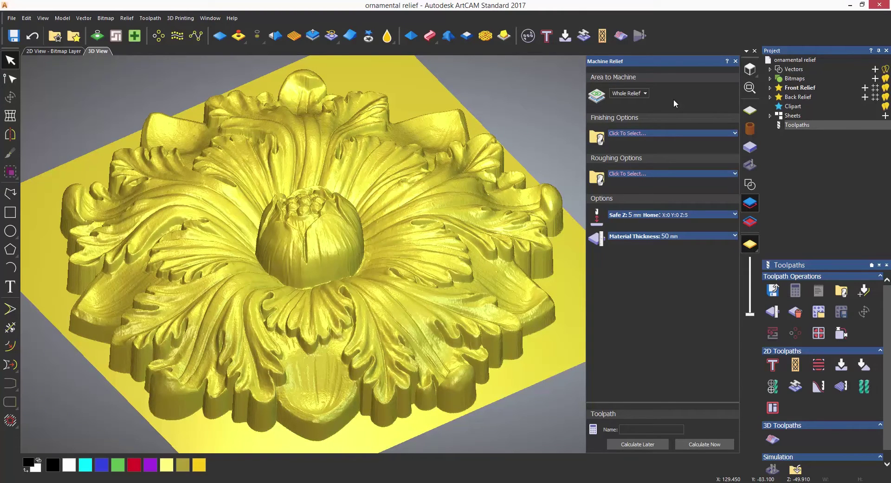
left_click(645, 133)
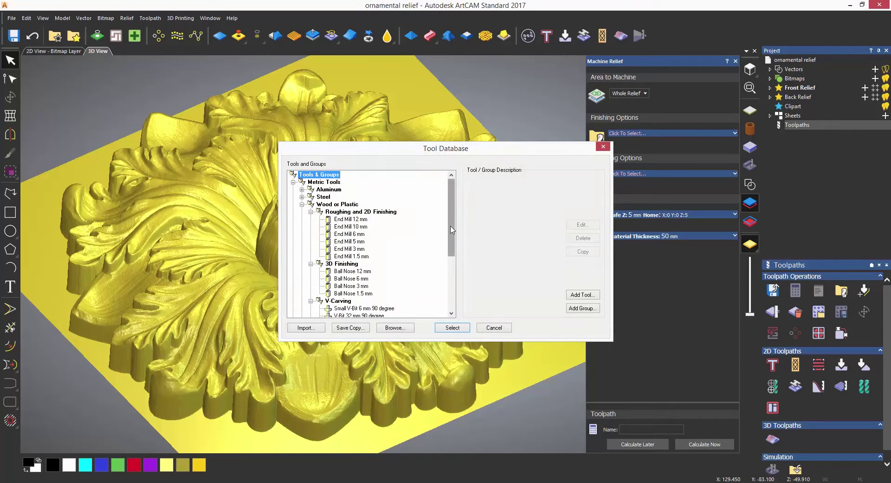
left_click_drag(451, 229, 451, 242)
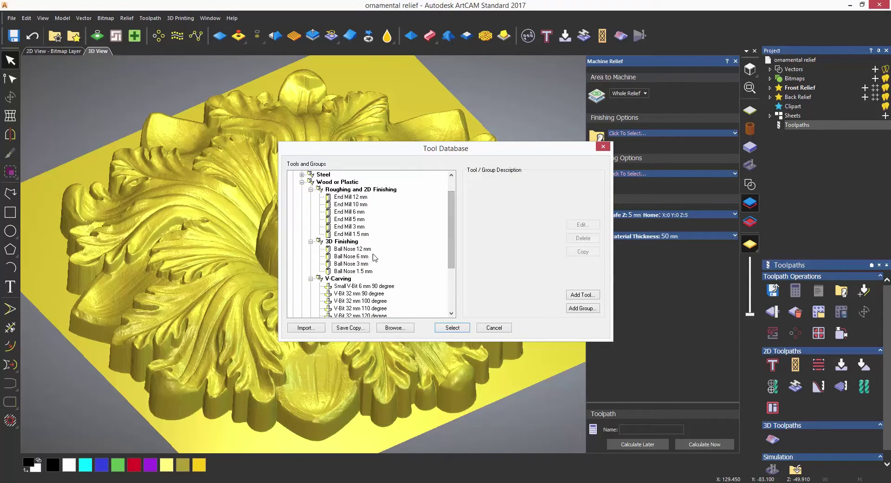
double_click(353, 256)
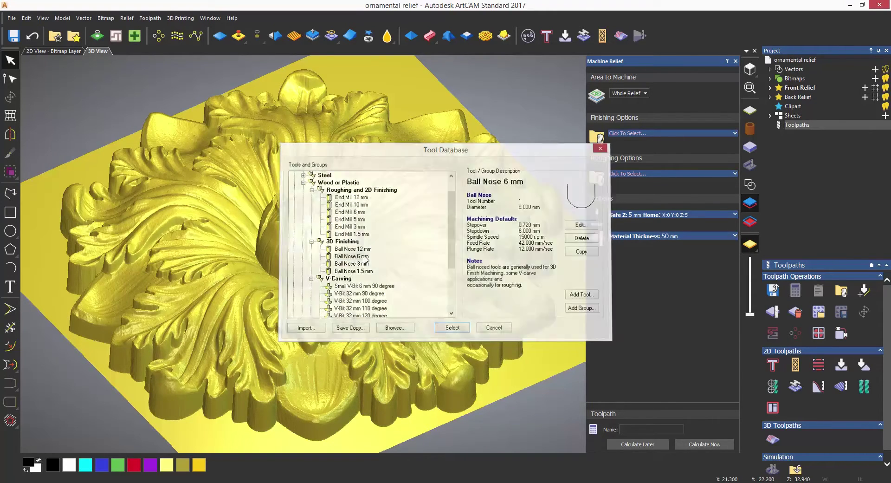
left_click(669, 175)
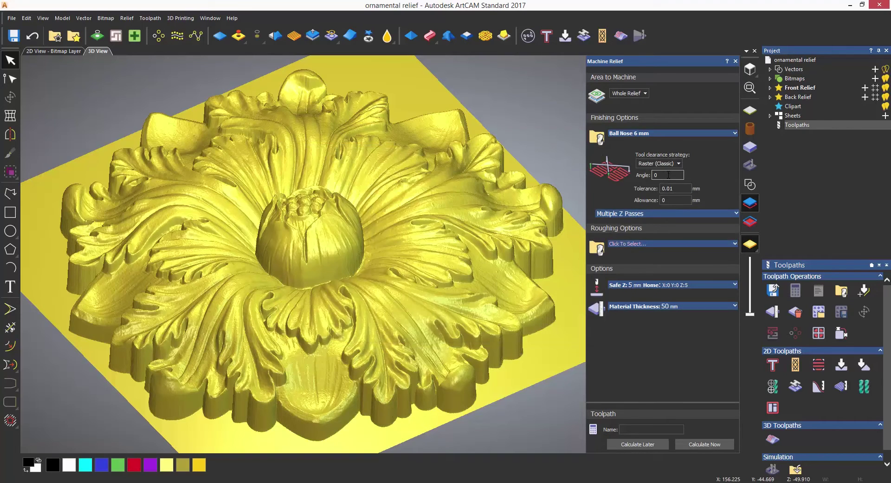
Step: Select End Mill 12 mm as the roughing tool and keep its Raster clearance strategy
left_click(650, 243)
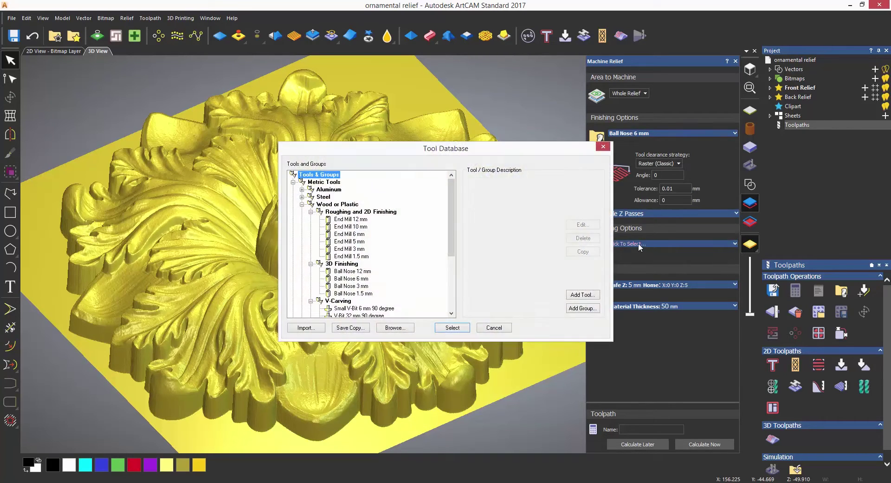
left_click(358, 219)
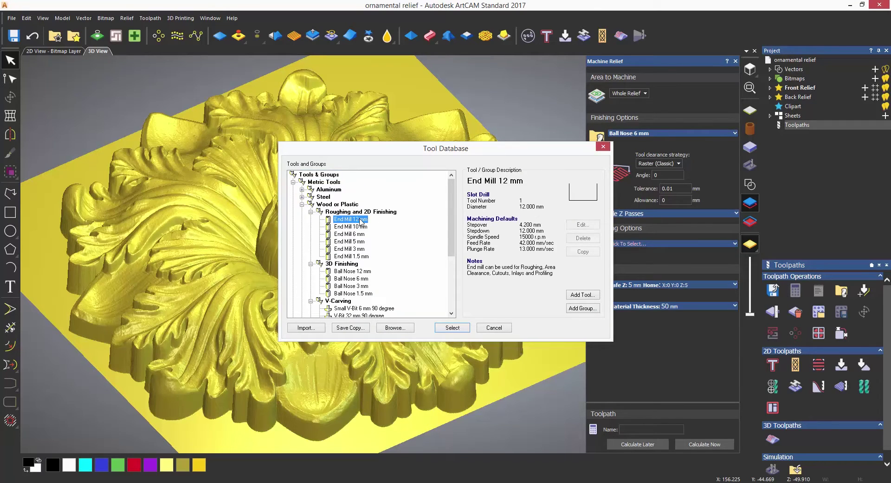
left_click(453, 329)
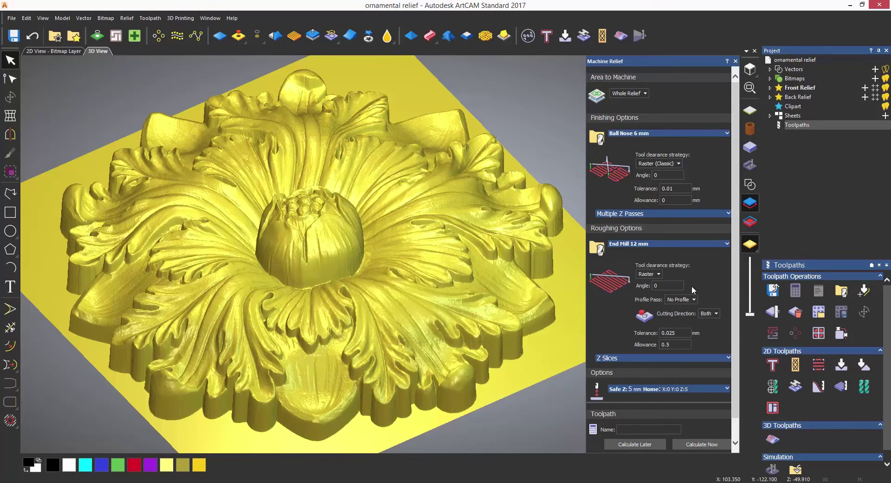
left_click(658, 274)
left_click(658, 274)
scroll(732, 268, "down", 1)
Step: Change the End Mill 12 mm stepdown from 12 to 5 mm and calculate the toolpath
left_click_drag(734, 271, 736, 345)
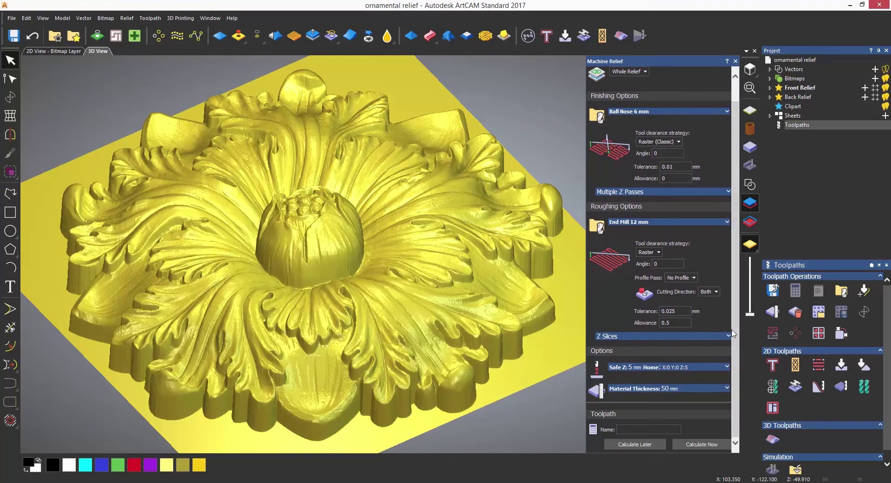
left_click(641, 224)
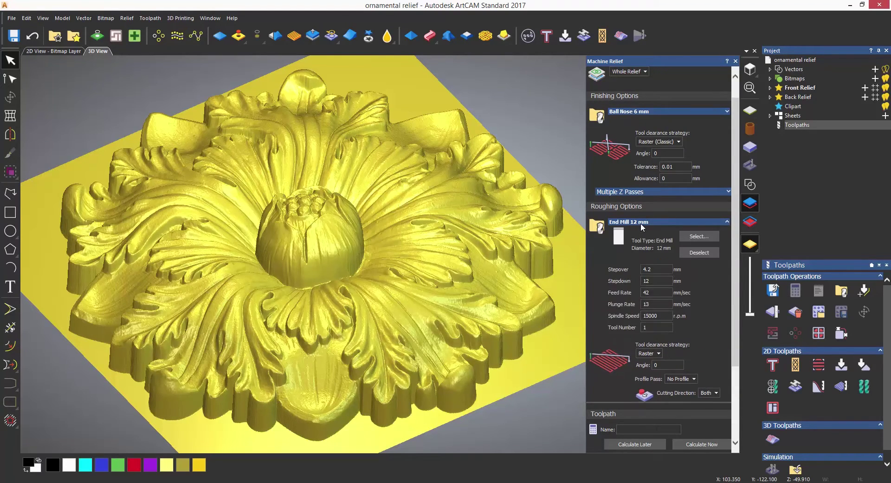
double_click(642, 280)
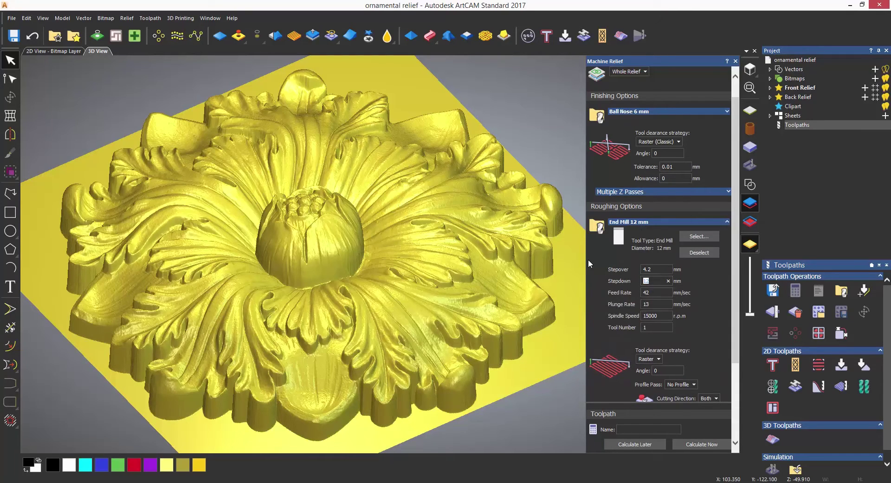
type("5")
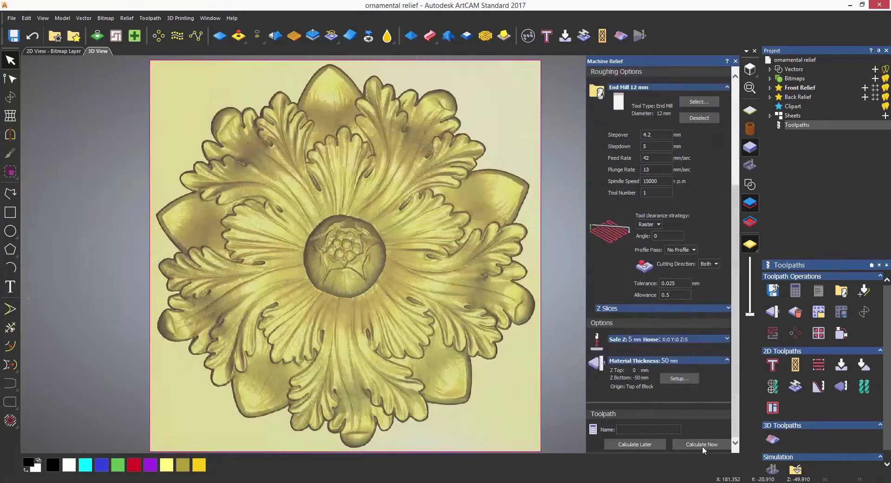
left_click(702, 444)
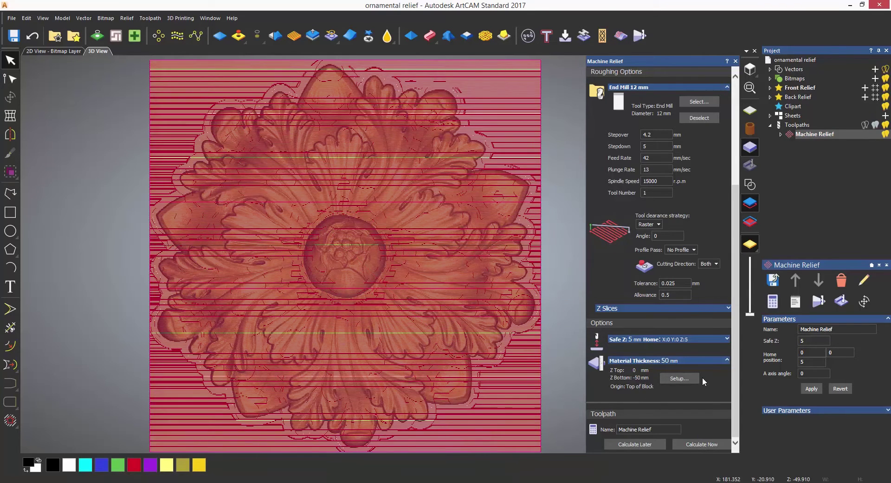
Step: Expand Machine Relief in the Project tree and toggle the Ball Nose 6 mm Finishing toolpath off and on
left_click(781, 134)
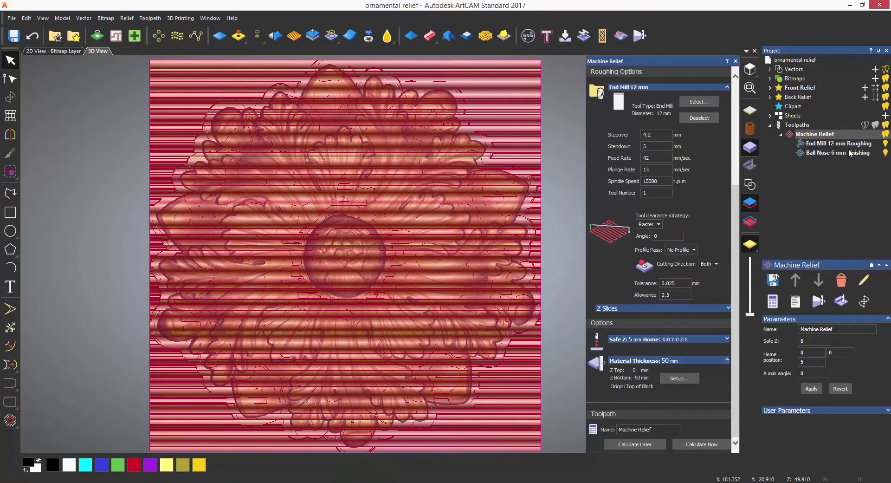
left_click(885, 153)
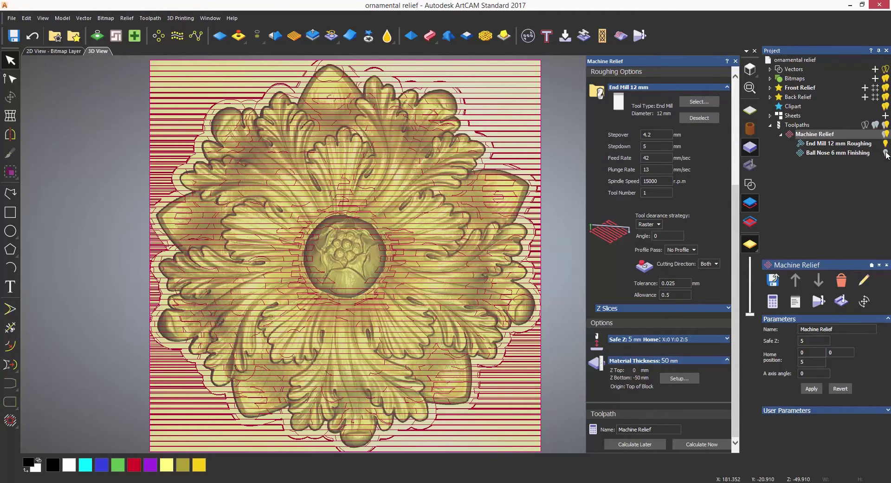
left_click(886, 153)
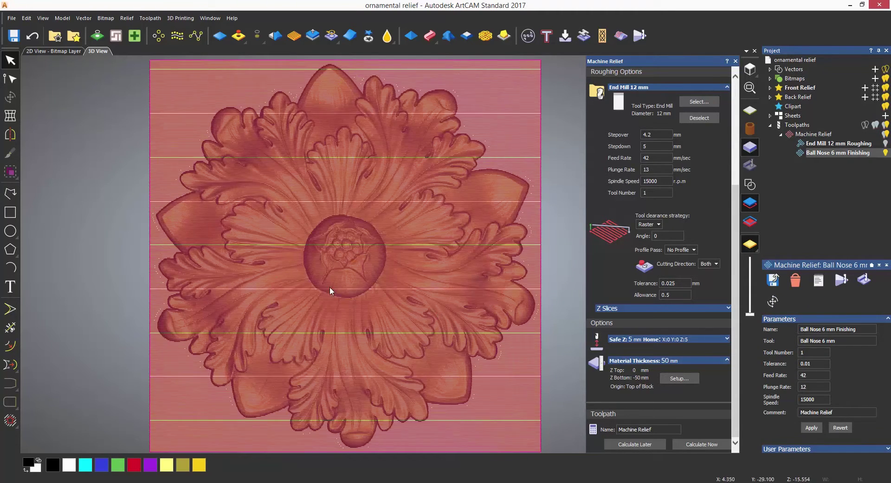
Step: Zoom in on the finishing passes, then display the End Mill 12 mm Roughing toolpath as well
scroll(329, 284, "up", 5)
scroll(435, 261, "up", 4)
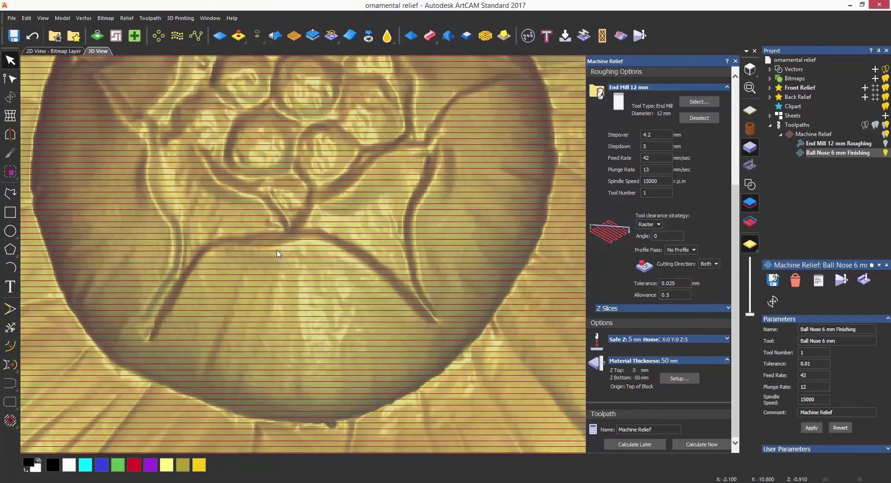
scroll(466, 294, "up", 4)
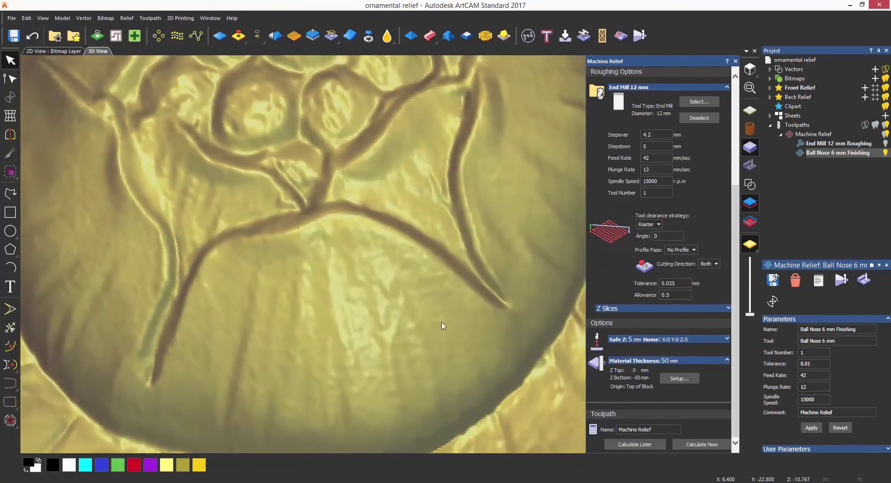
scroll(219, 255, "down", 3)
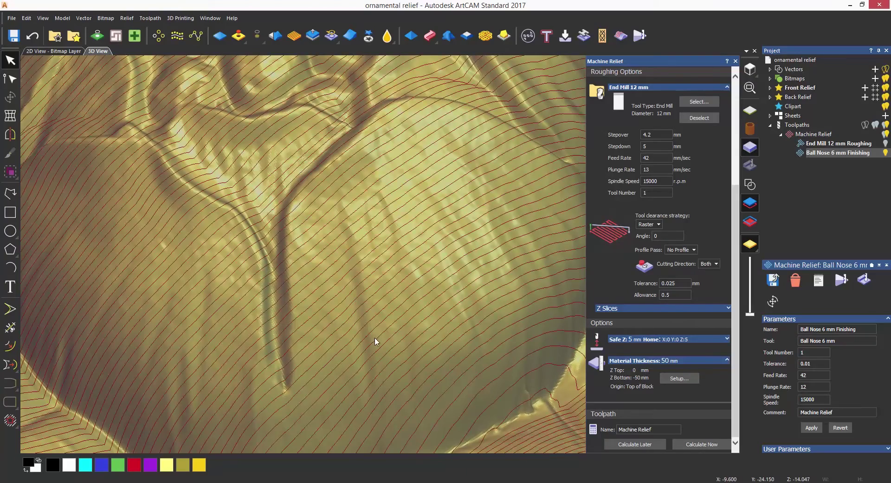
scroll(375, 338, "down", 4)
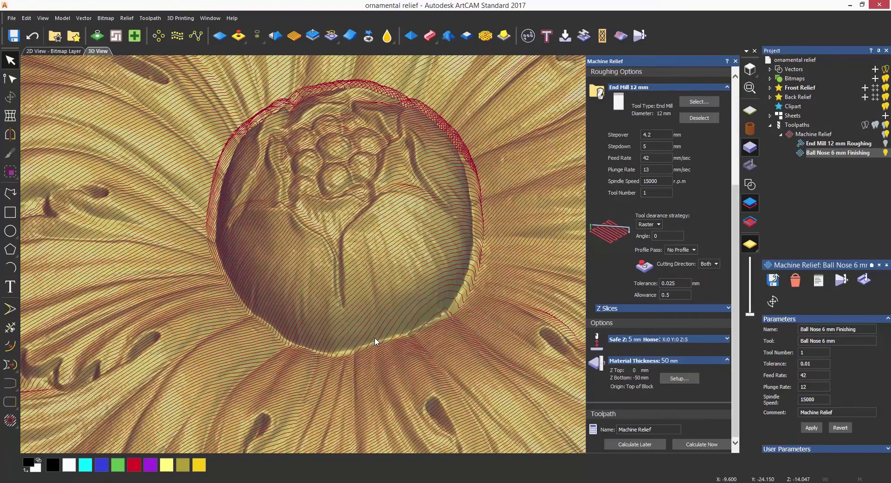
scroll(375, 341, "down", 4)
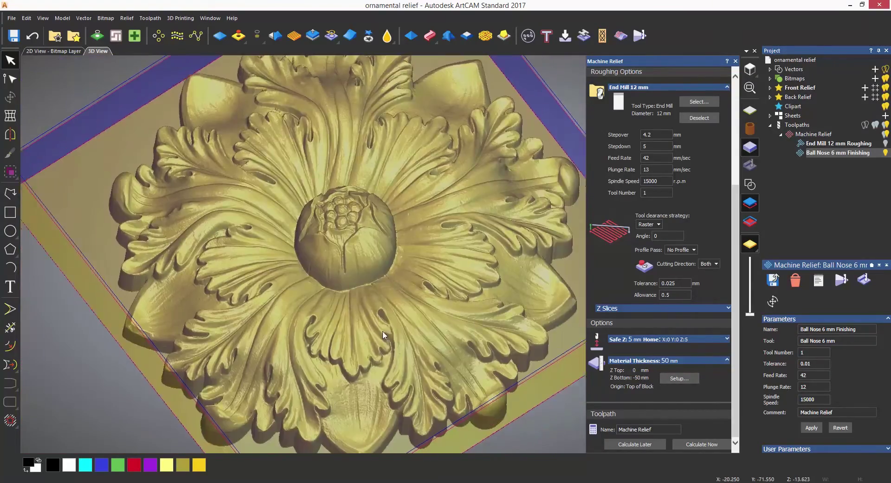
scroll(339, 323, "up", 2)
scroll(334, 261, "down", 3)
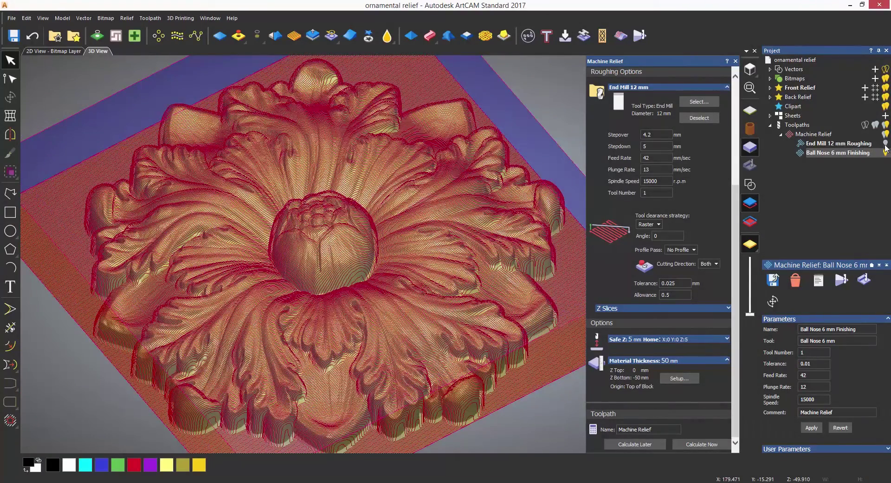
left_click(886, 143)
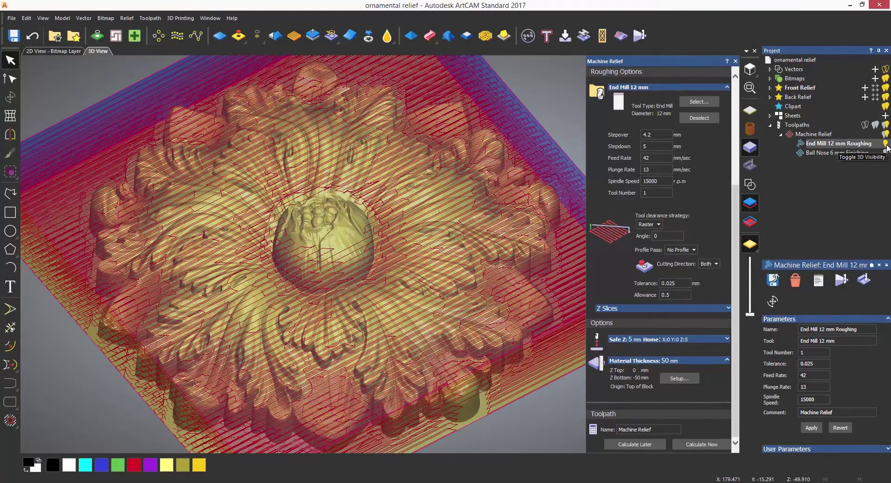
Step: Simulate the End Mill 12 mm Roughing toolpath over the whole model at Standard resolution
right_click(812, 144)
left_click(822, 195)
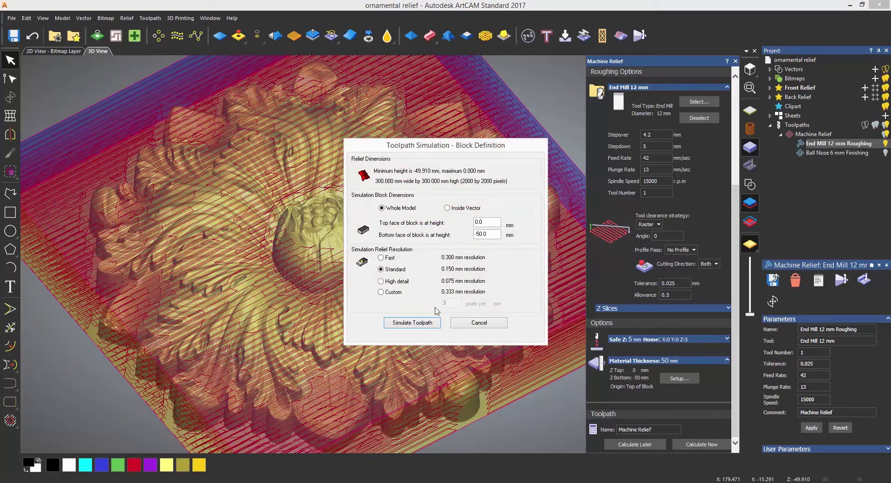
left_click(427, 326)
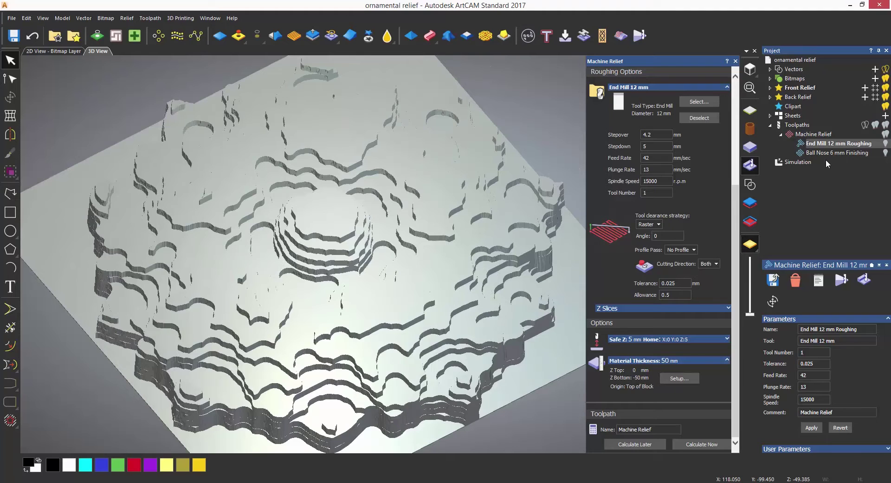
Step: Simulate the Ball Nose 6 mm Finishing pass, rotate to inspect it, then delete the simulation
right_click(826, 152)
left_click(830, 208)
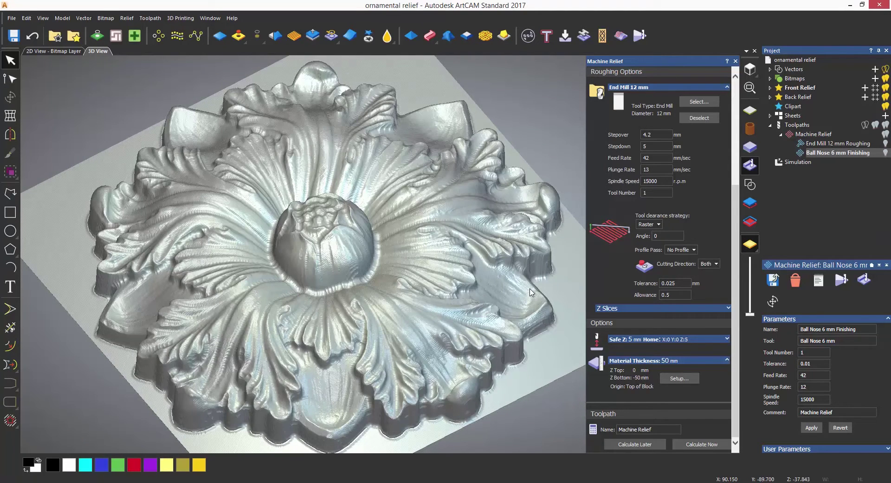
mouse_move(456, 299)
left_mouse_down()
mouse_move(427, 344)
mouse_move(449, 304)
left_mouse_up()
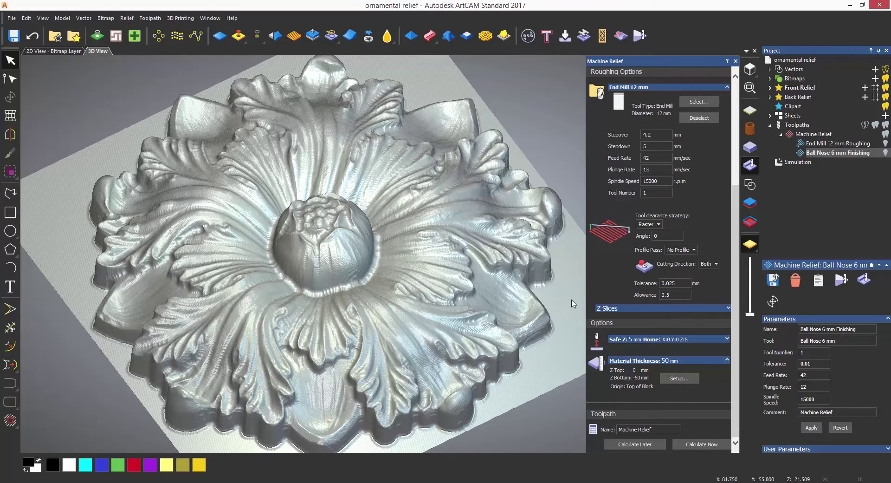
right_click(796, 163)
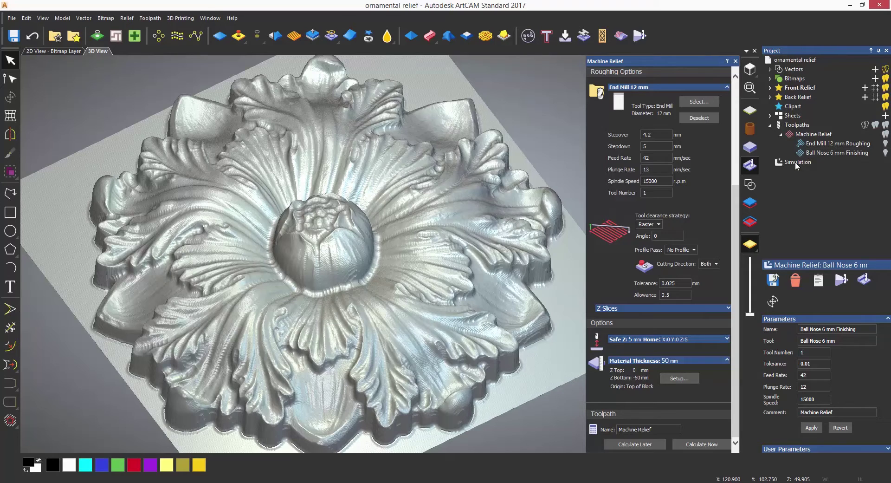
left_click(813, 251)
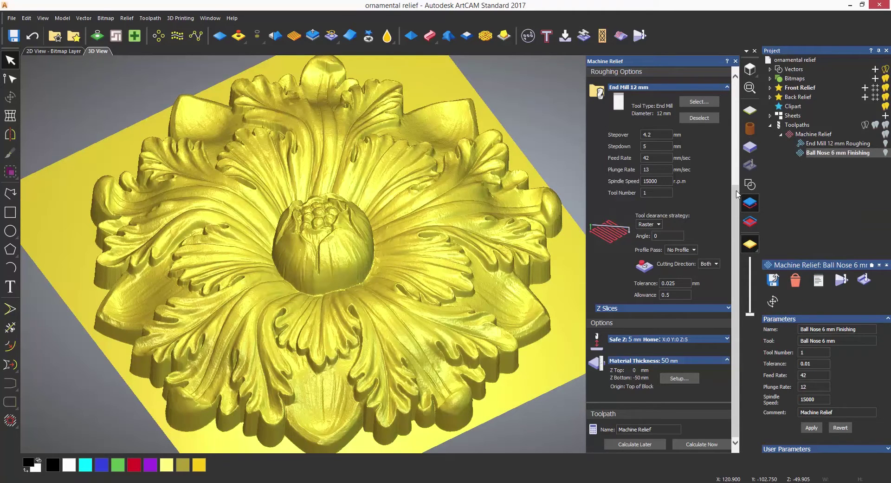
Step: Collapse the End Mill 12 mm section and open the finishing Tool clearance strategy list
left_click(656, 163)
scroll(656, 162, "up", 3)
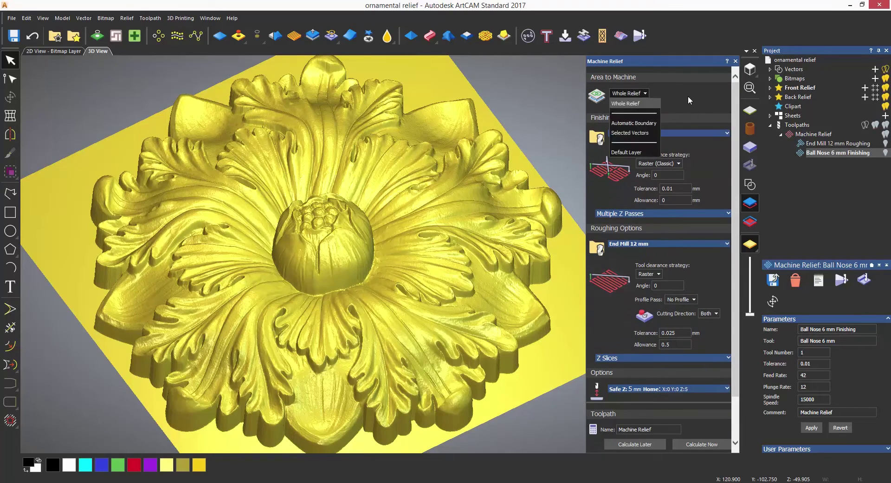
left_click(675, 164)
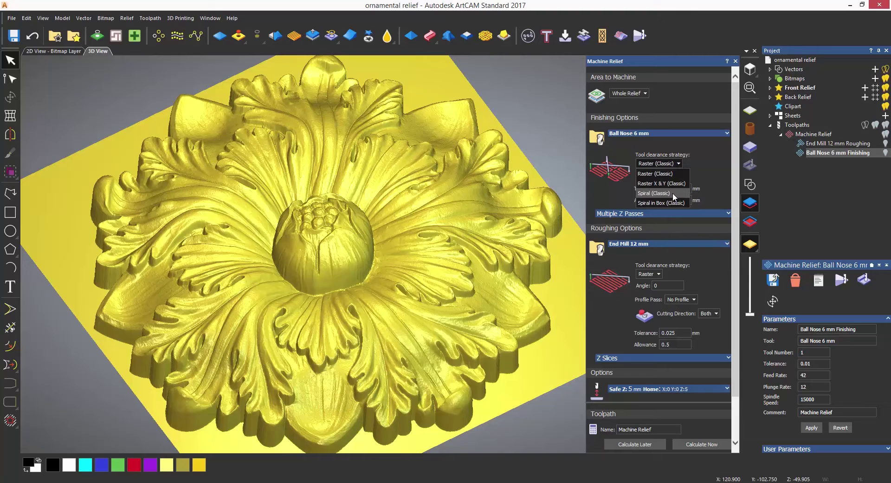
Step: Switch finishing to Spiral (Classic), recalculate, and hide the End Mill 12 mm Roughing toolpath
left_click(673, 193)
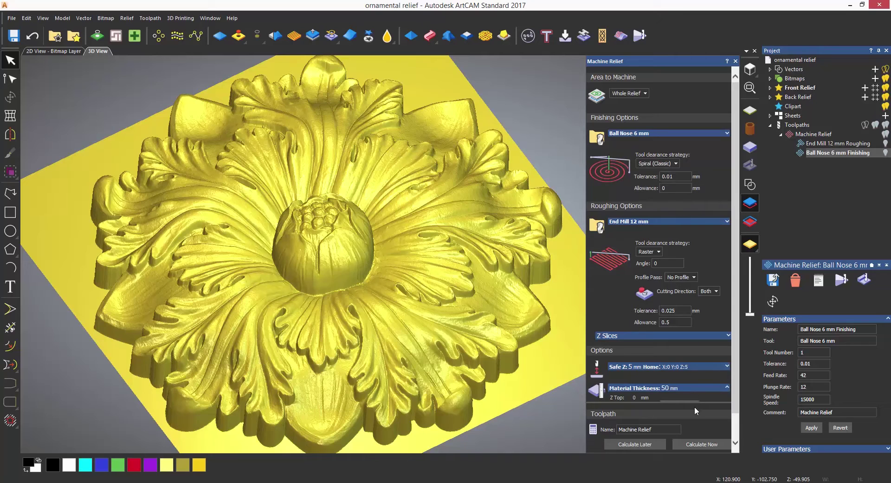
left_click(693, 444)
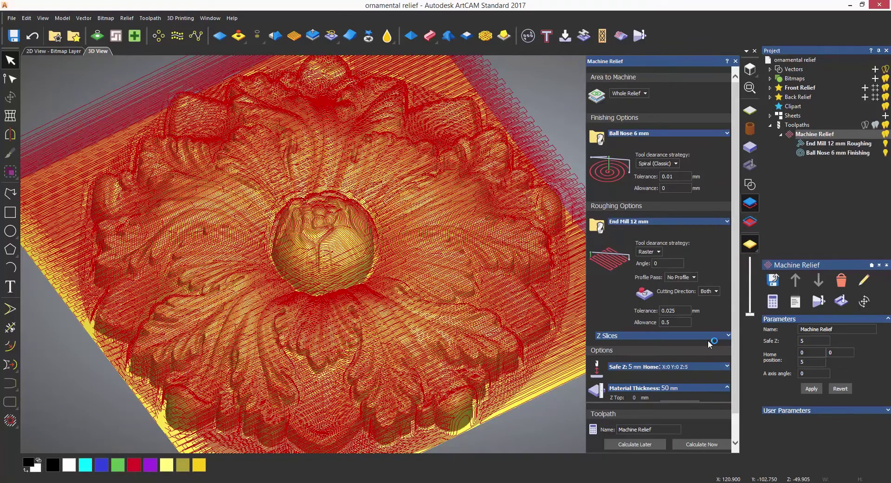
left_click(885, 144)
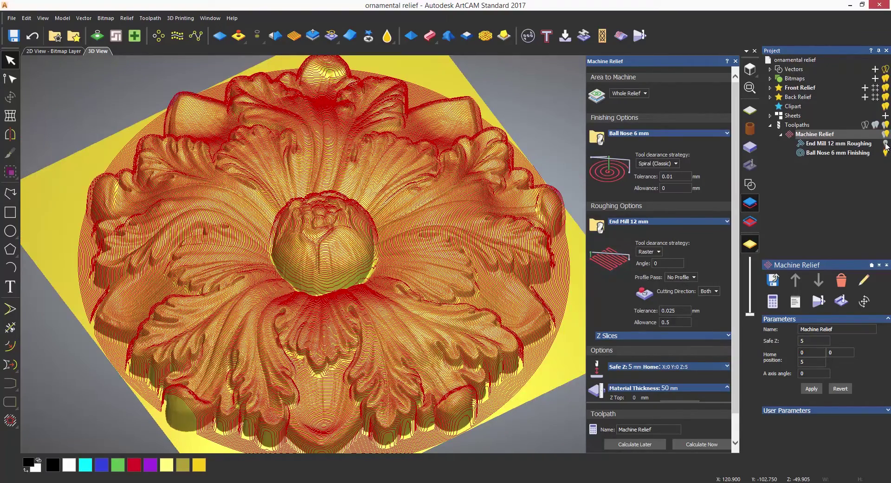
Step: In Top view, set the Ball Nose 6 mm finishing stepover to 2 mm and recalculate
left_click(752, 69)
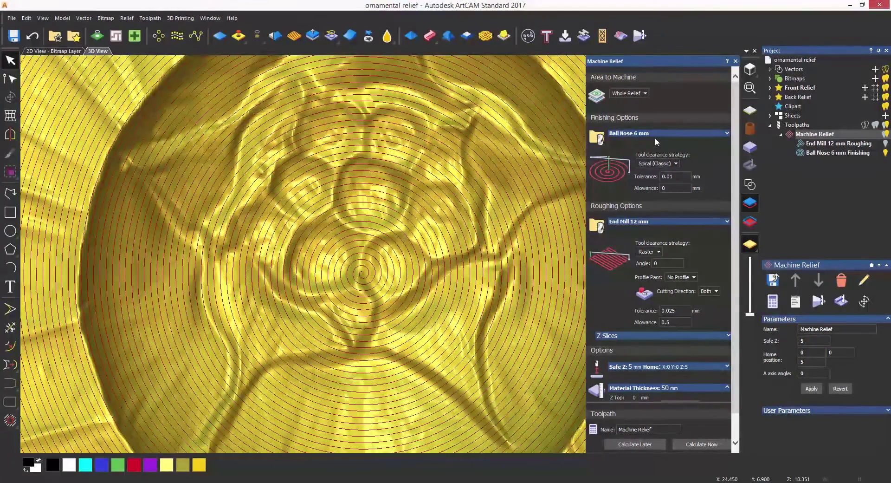
left_click(653, 134)
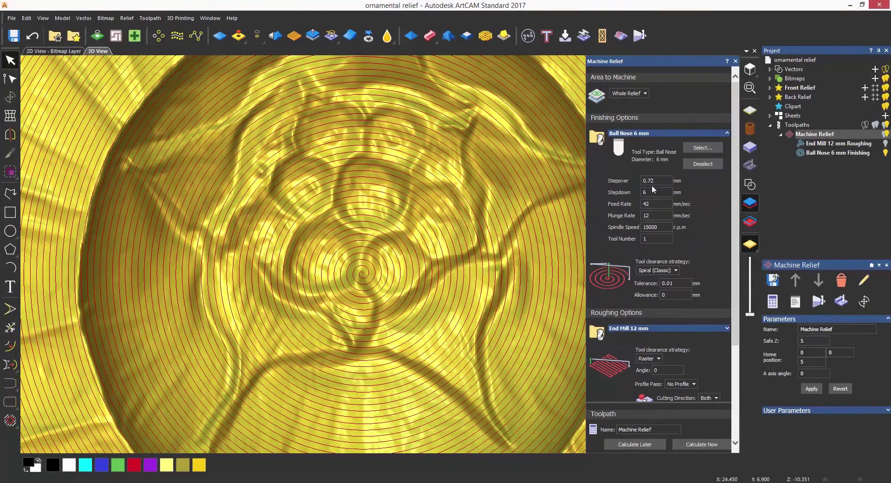
key("BackSpace")
key("BackSpace")
key("BackSpace")
key("BackSpace")
type("2")
key("Return")
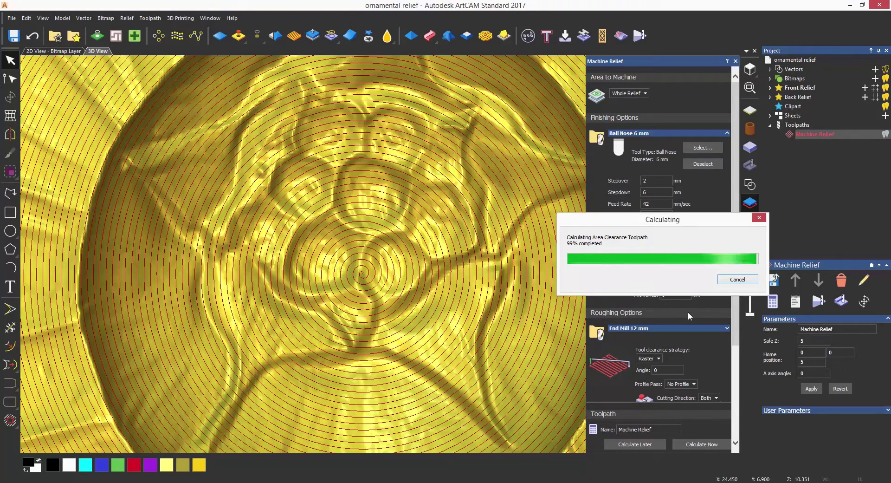
scroll(303, 254, "down", 5)
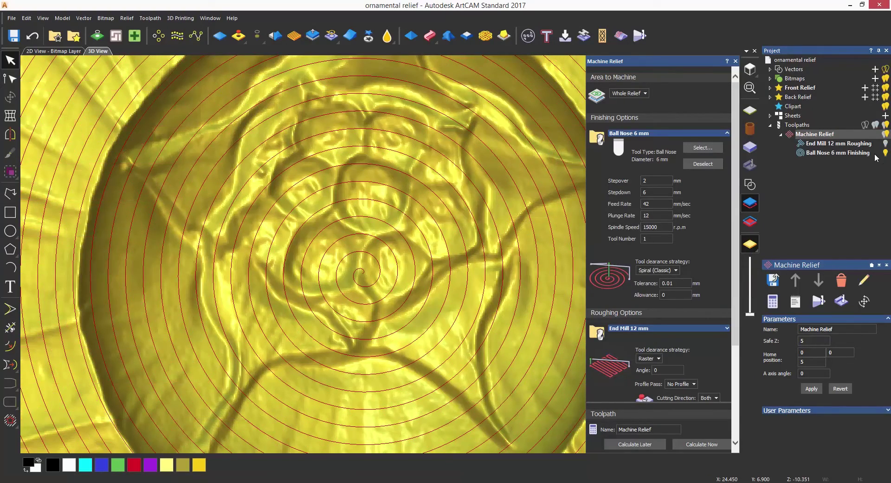
scroll(225, 297, "up", 8)
Step: Simulate the Machine Relief toolpath over the whole model
right_click(810, 135)
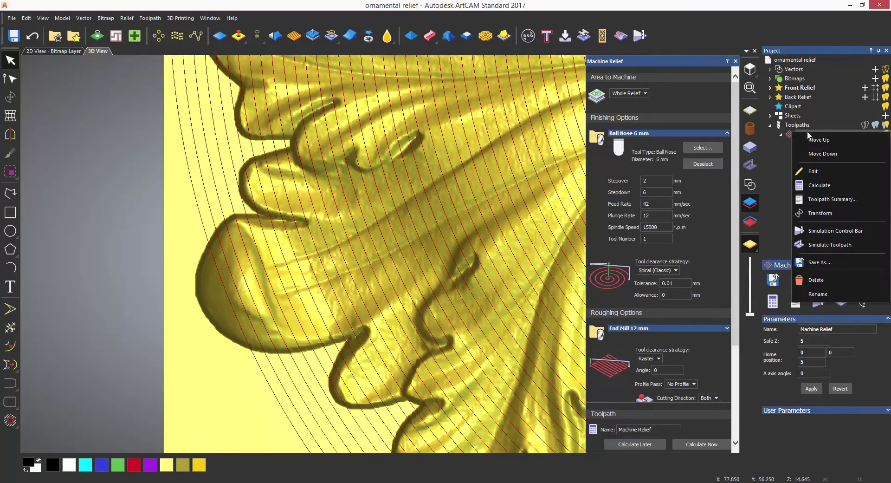
left_click(826, 244)
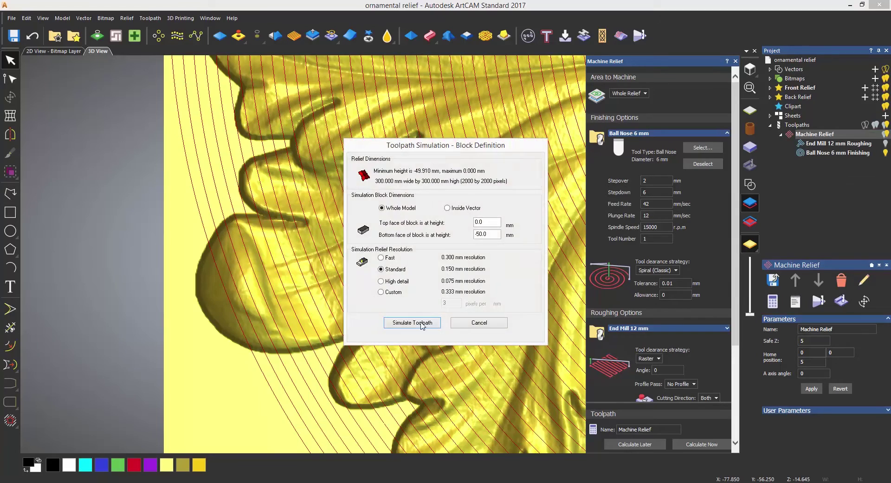
left_click(410, 375)
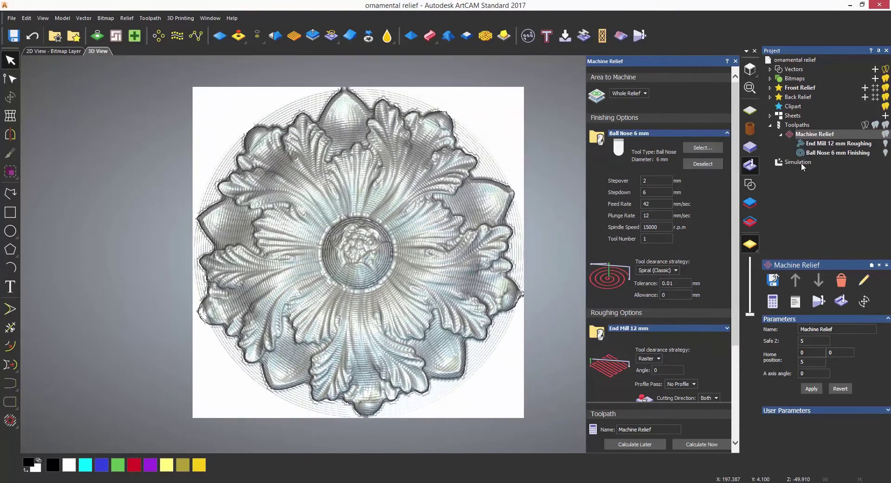
Step: Delete the simulation, recalculate with Spiral in Box (Classic) finishing, and hide the roughing toolpath
right_click(800, 162)
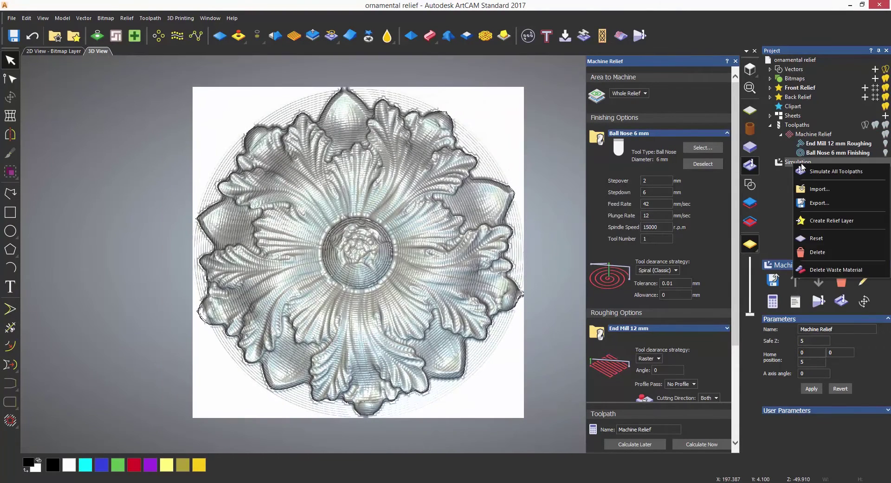
left_click(812, 250)
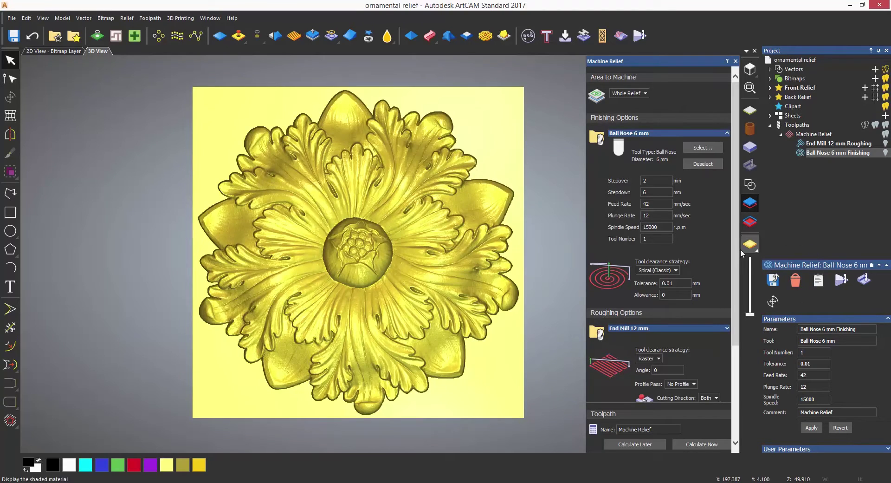
left_click(676, 270)
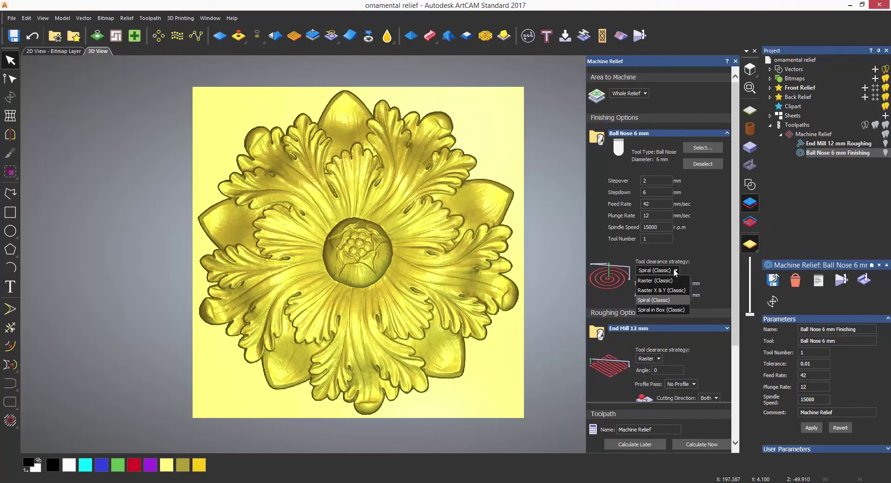
left_click(669, 309)
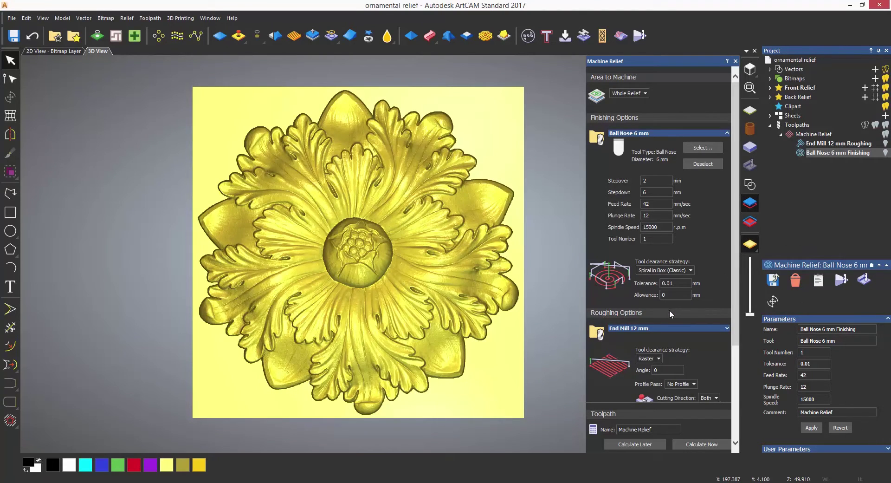
left_click(703, 444)
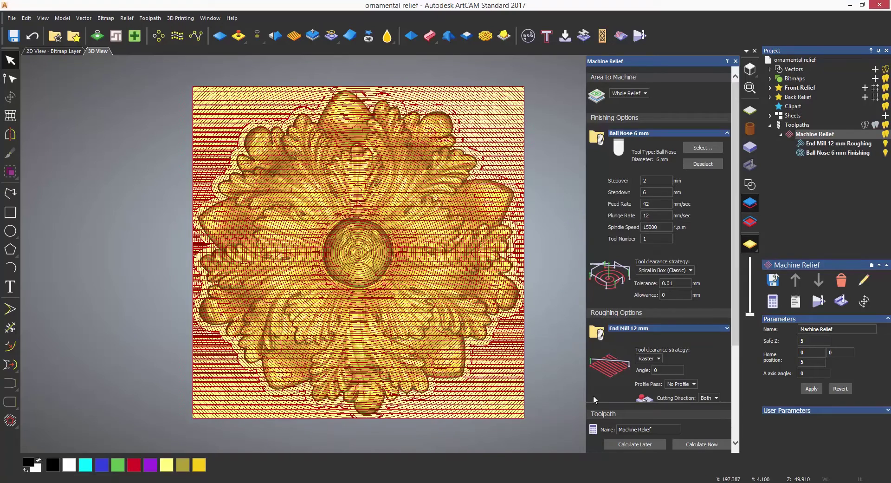
left_click(886, 144)
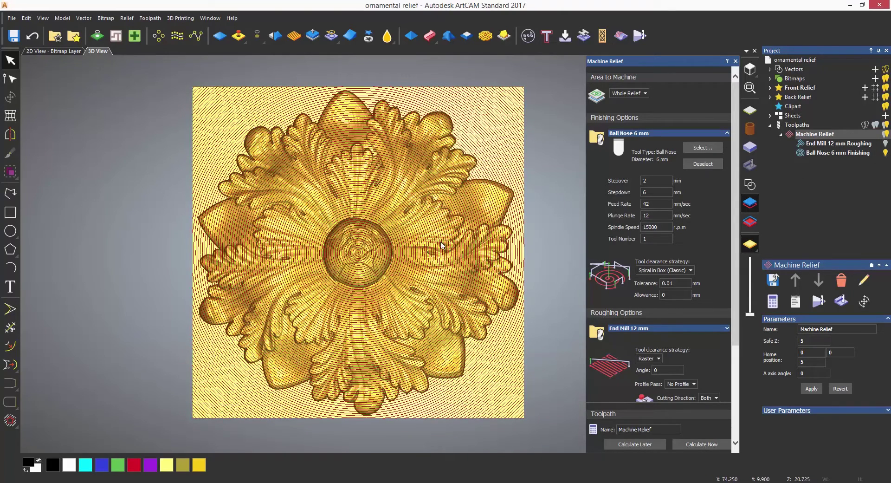
scroll(441, 243, "up", 2)
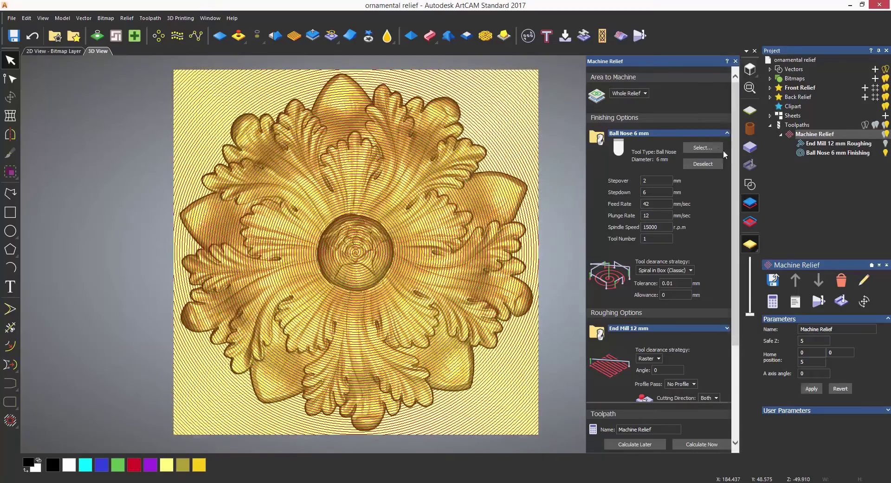
Step: Switch finishing to Raster (Classic), limit machining to Automatic Boundary, and recalculate
left_click(645, 94)
left_click(680, 91)
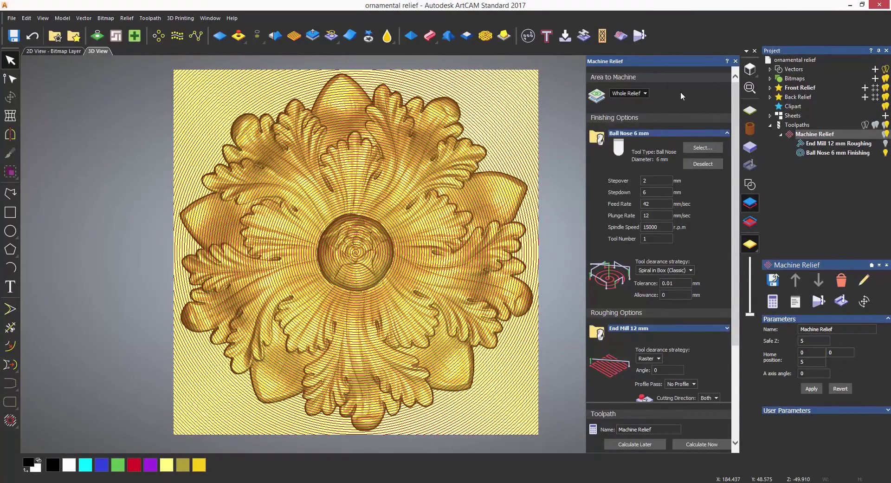
left_click(668, 271)
left_click(669, 280)
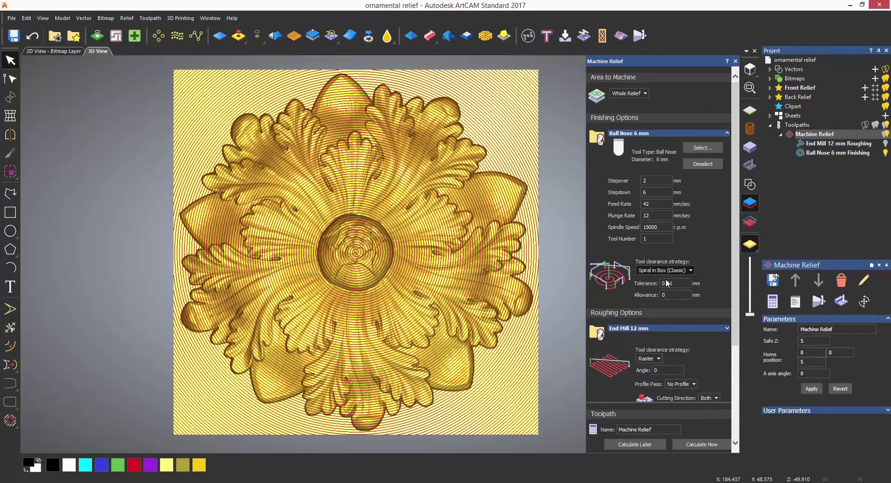
left_click(641, 94)
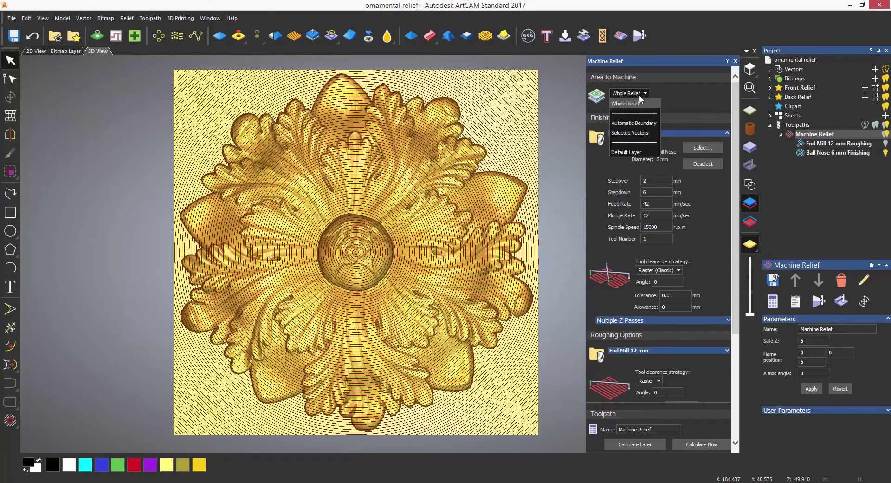
left_click(635, 123)
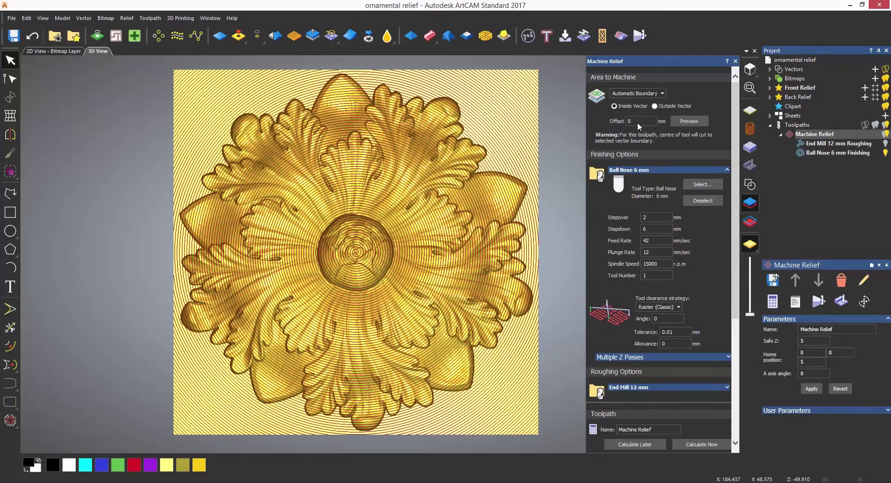
scroll(714, 375, "down", 5)
left_click(708, 442)
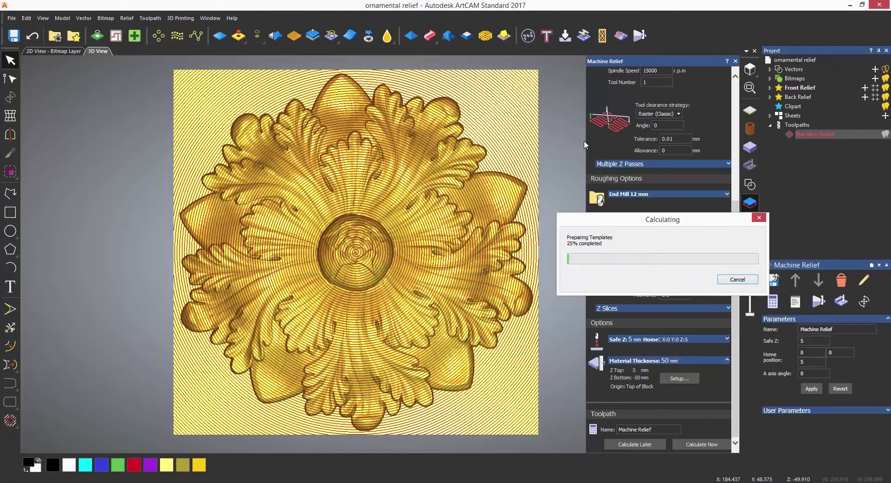
Step: Toggle the roughing toolpath's visibility, then simulate the Machine Relief toolpath over the whole model
left_click(886, 144)
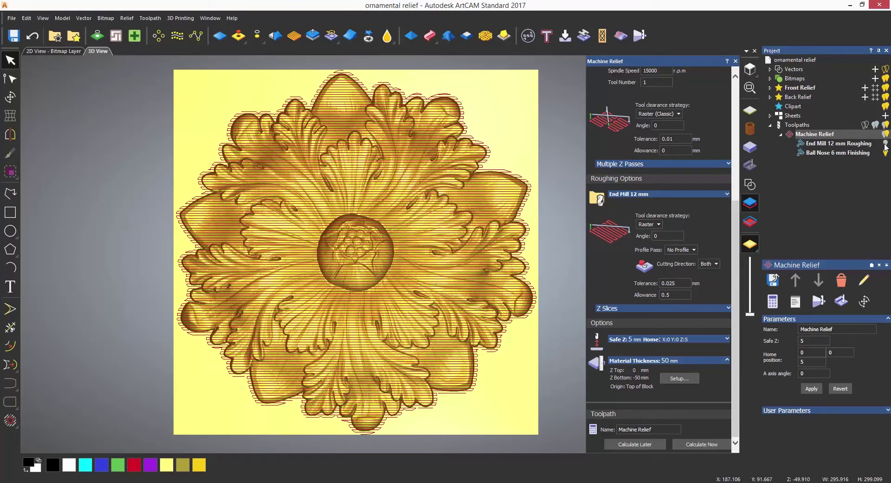
left_click(885, 145)
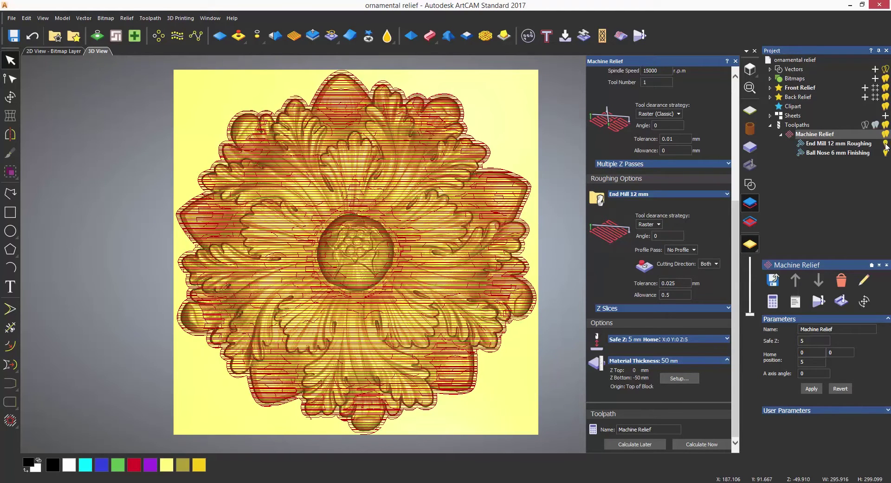
right_click(816, 134)
left_click(833, 243)
left_click(446, 316)
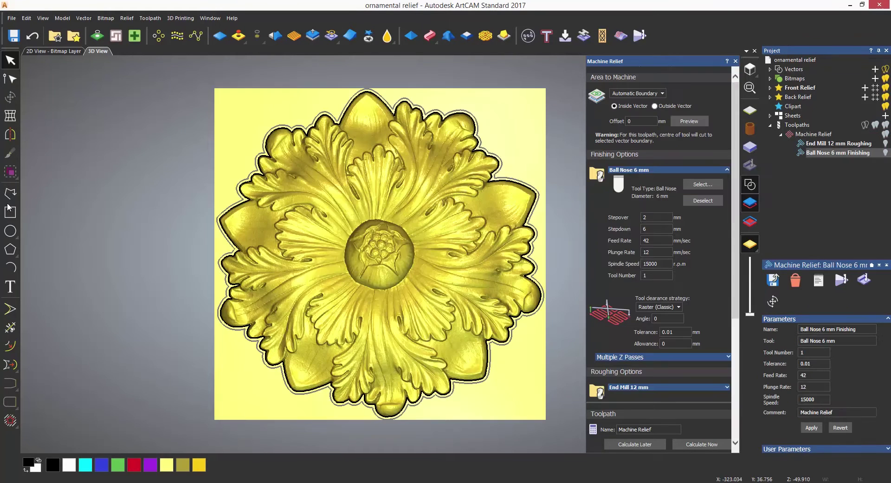
Step: Draw a closed smooth polyline loop around the flower centre
left_click(10, 193)
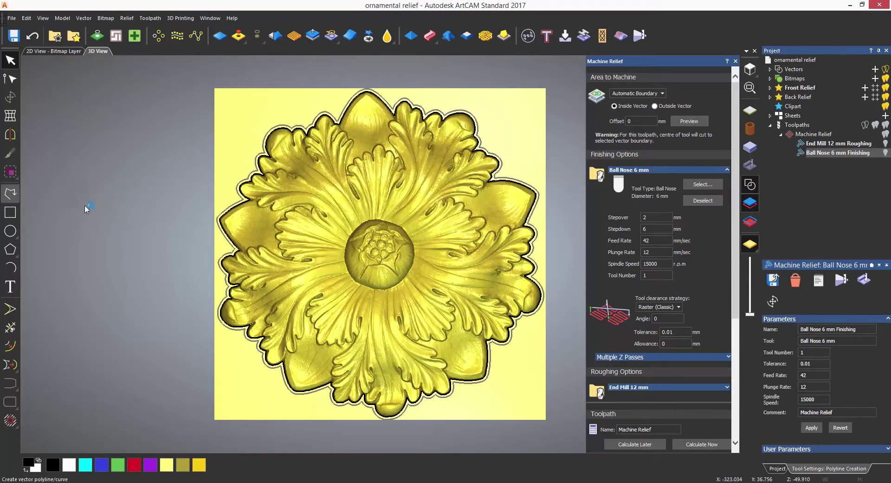
left_click(331, 239)
left_click(368, 197)
left_click(439, 246)
left_click(422, 300)
left_click(360, 304)
left_click(332, 240)
key("Escape")
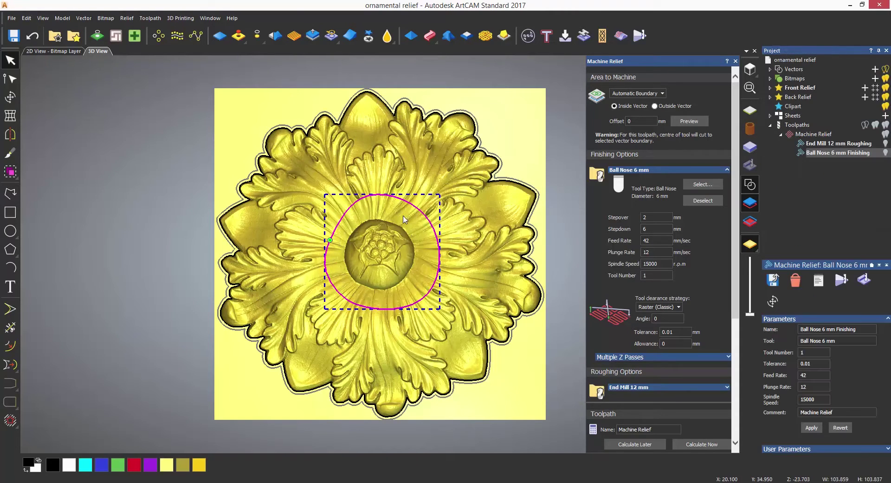
Step: Set Area to Machine to Selected Vectors, calculate, and simulate the Machine Relief toolpath
left_click(656, 93)
left_click(642, 133)
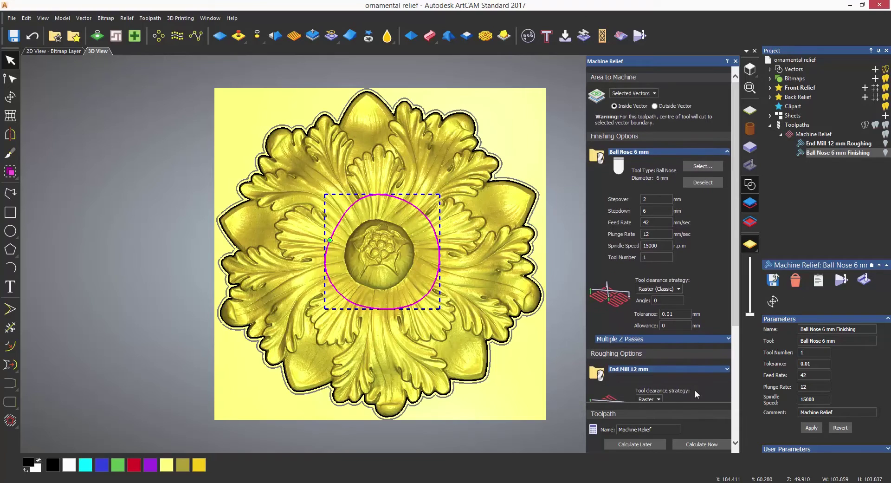
left_click(702, 445)
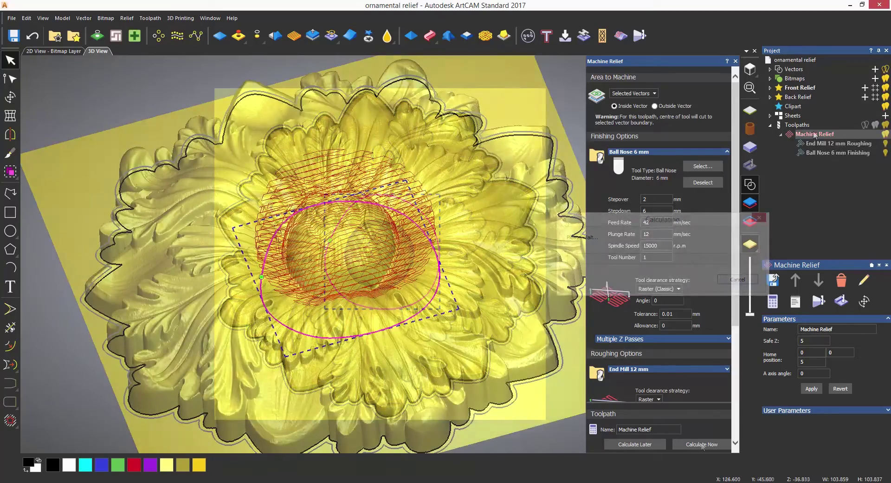
right_click(815, 133)
left_click(817, 251)
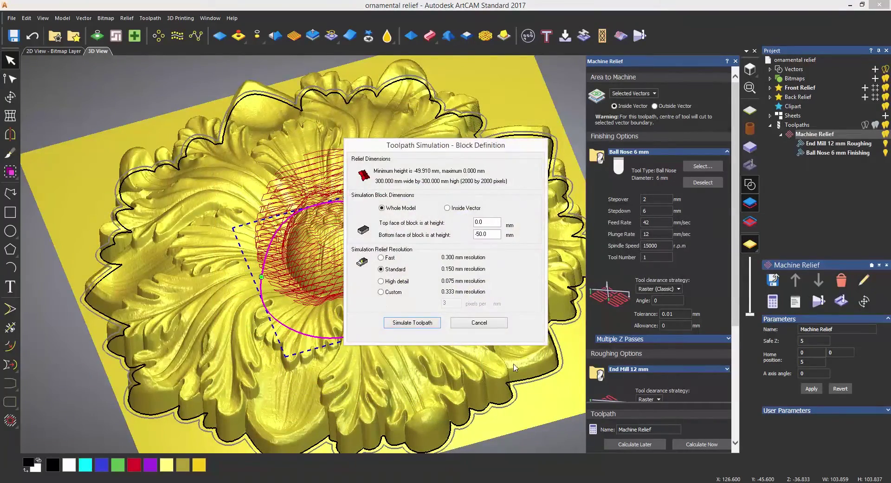
left_click(394, 324)
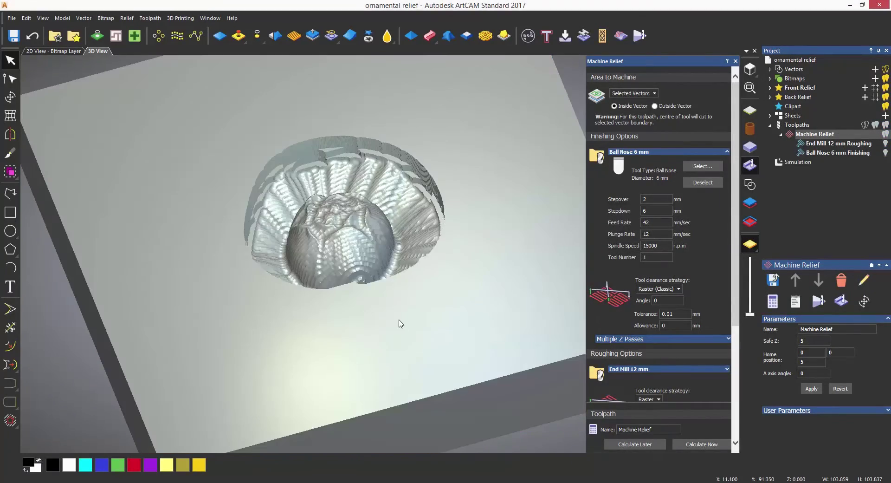